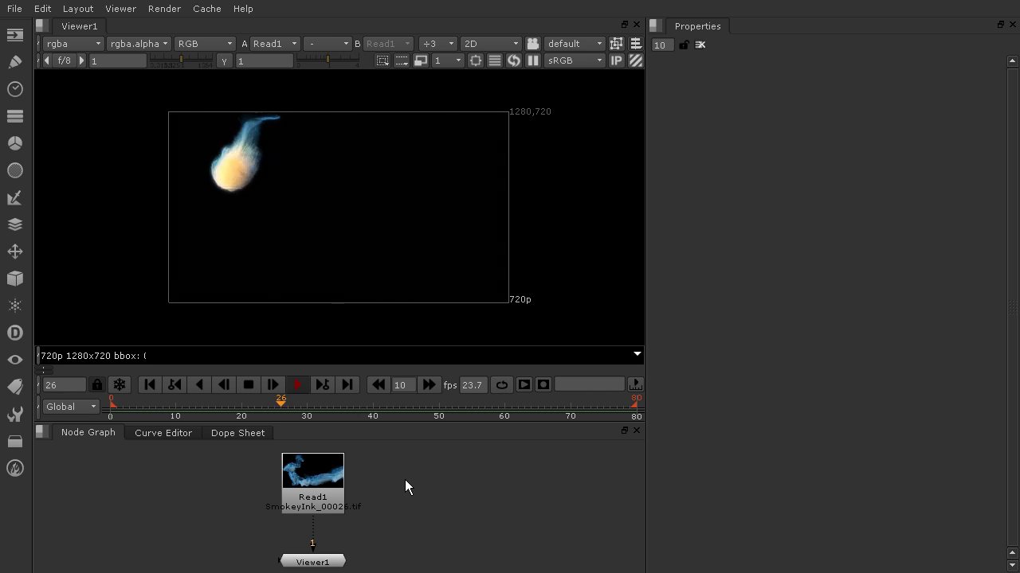
Insert a ColorCorrect node between Read1 and Viewer1 and scrub to the ink-head frame.
{"action": "left_click", "coordinate": [251, 382]}
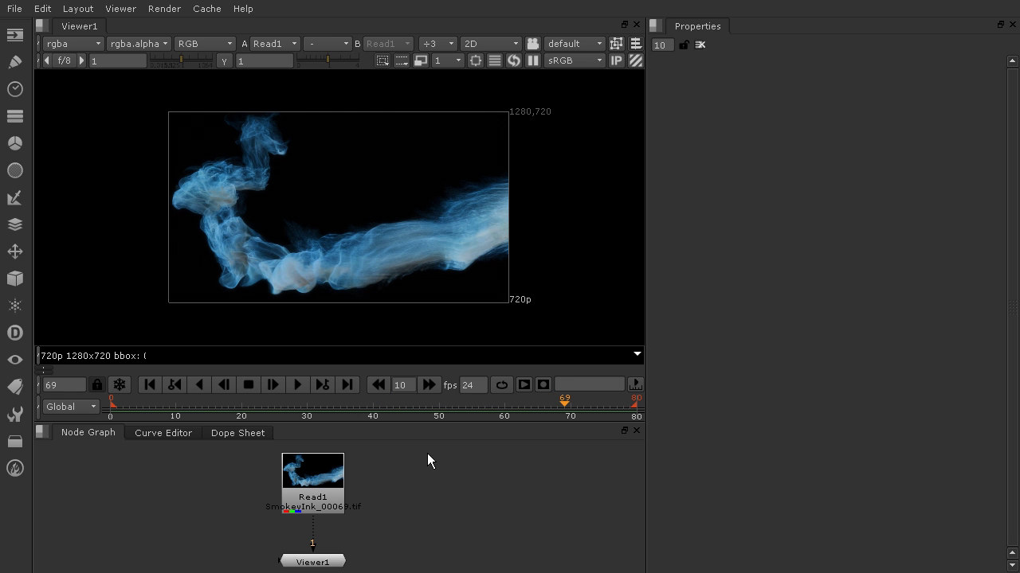
{"action": "key", "text": "Tab"}
{"action": "key", "text": "Return"}
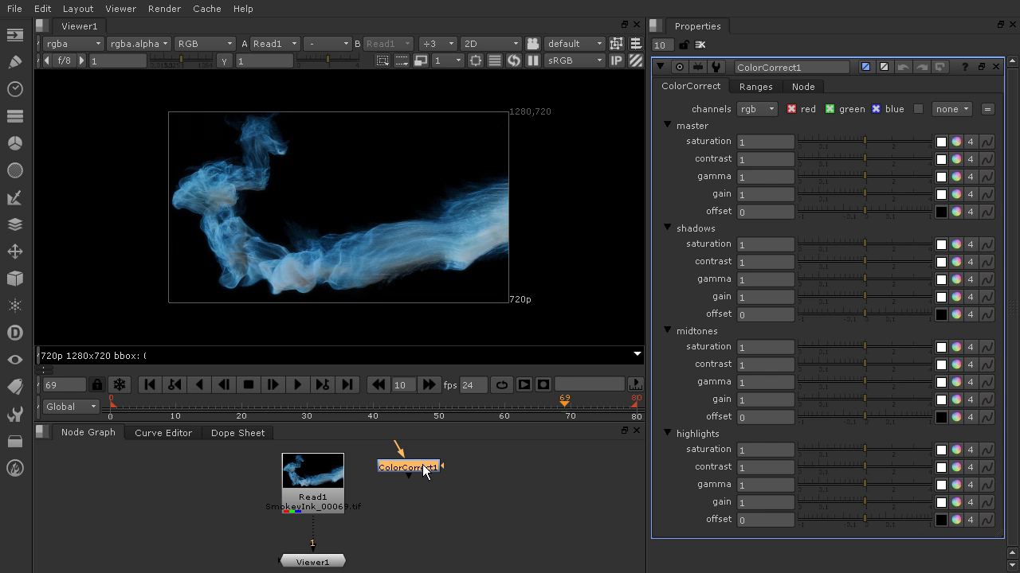
{"action": "left_click_drag", "start_coordinate": [423, 471], "coordinate": [324, 535]}
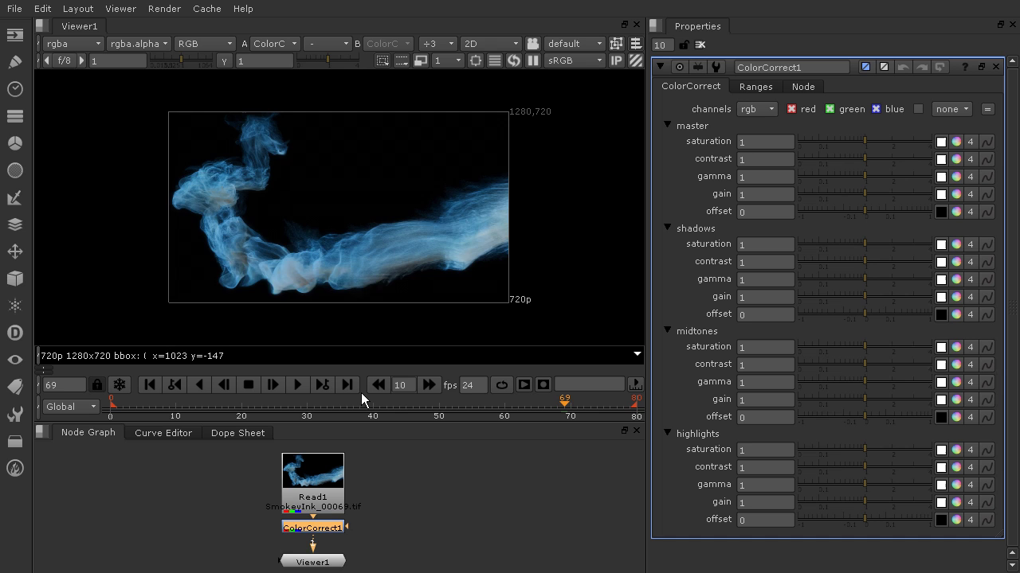
{"action": "left_click_drag", "start_coordinate": [324, 417], "coordinate": [472, 415]}
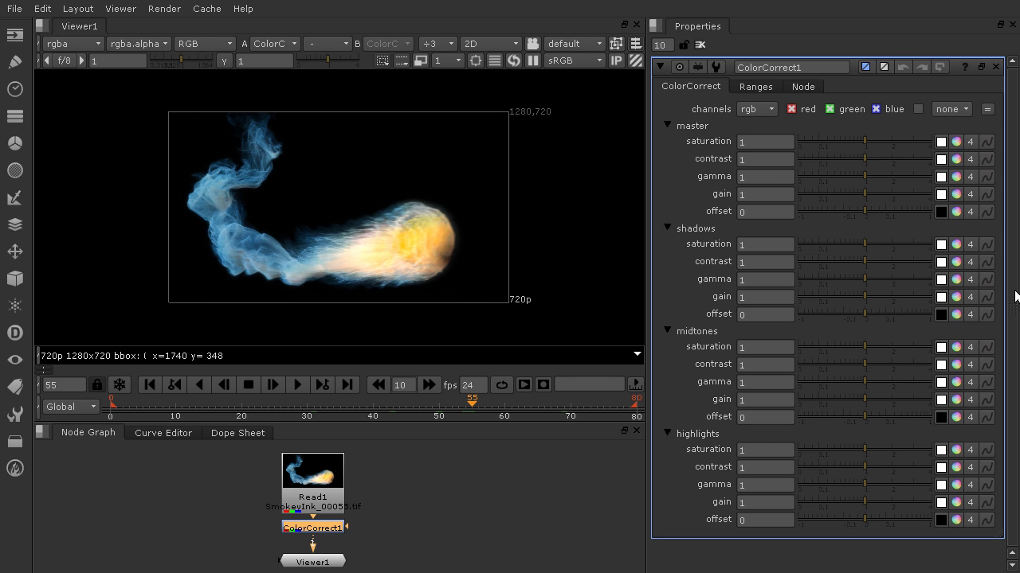
Expand the master gain colour wheel and raise red gain to reach 2.65, 1.05, 0.65.
{"action": "left_click", "coordinate": [957, 195]}
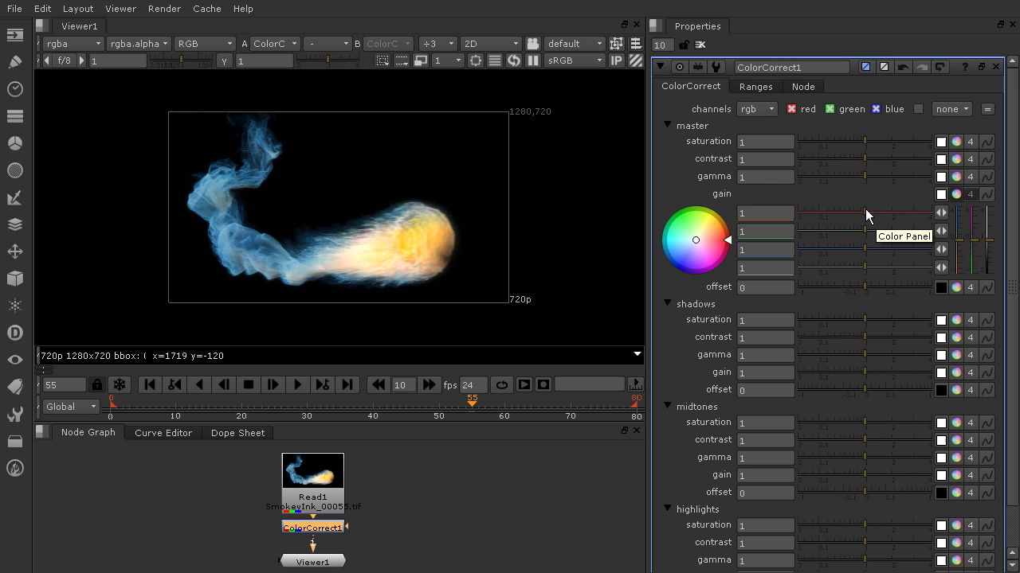
{"action": "mouse_move", "coordinate": [865, 208]}
{"action": "left_mouse_down"}
{"action": "mouse_move", "coordinate": [892, 210]}
{"action": "mouse_move", "coordinate": [866, 230]}
{"action": "mouse_move", "coordinate": [870, 249]}
{"action": "mouse_move", "coordinate": [908, 253]}
{"action": "mouse_move", "coordinate": [866, 256]}
{"action": "mouse_move", "coordinate": [875, 258]}
{"action": "left_mouse_up"}
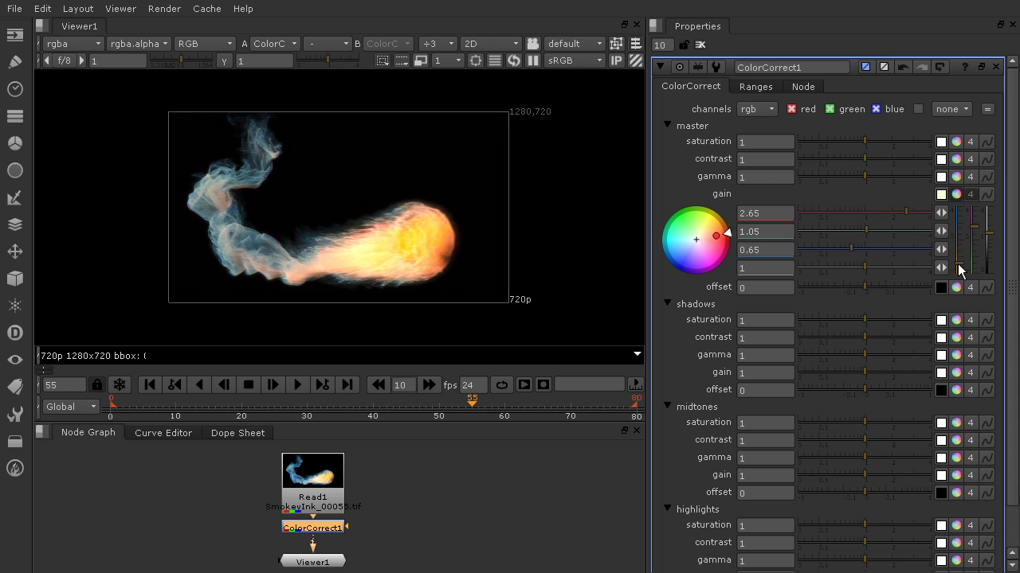
Test gain tints on the wheel, then brighten all channels to about 4.43, 3.93, 3.63.
{"action": "left_click_drag", "start_coordinate": [959, 262], "coordinate": [962, 279]}
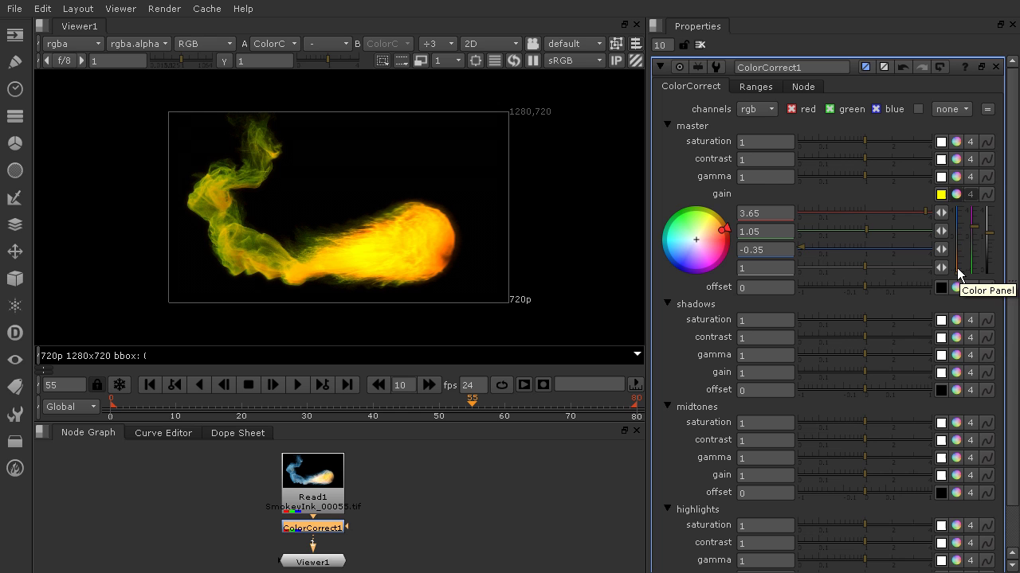
{"action": "left_click_drag", "start_coordinate": [958, 273], "coordinate": [960, 245]}
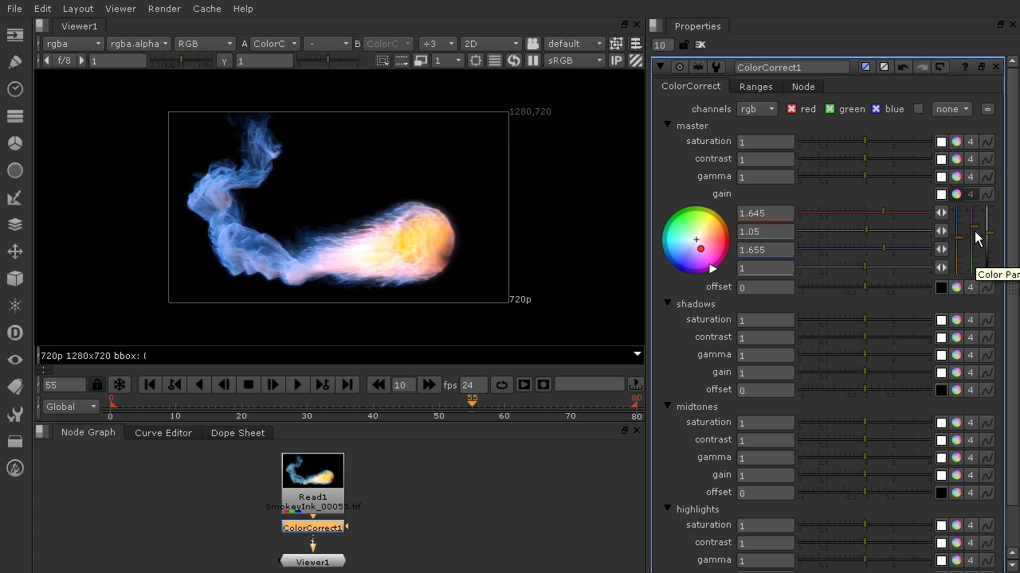
{"action": "mouse_move", "coordinate": [971, 198]}
{"action": "left_mouse_down"}
{"action": "mouse_move", "coordinate": [976, 269]}
{"action": "mouse_move", "coordinate": [973, 238]}
{"action": "mouse_move", "coordinate": [960, 238]}
{"action": "mouse_move", "coordinate": [958, 263]}
{"action": "mouse_move", "coordinate": [973, 235]}
{"action": "mouse_move", "coordinate": [957, 255]}
{"action": "left_mouse_up"}
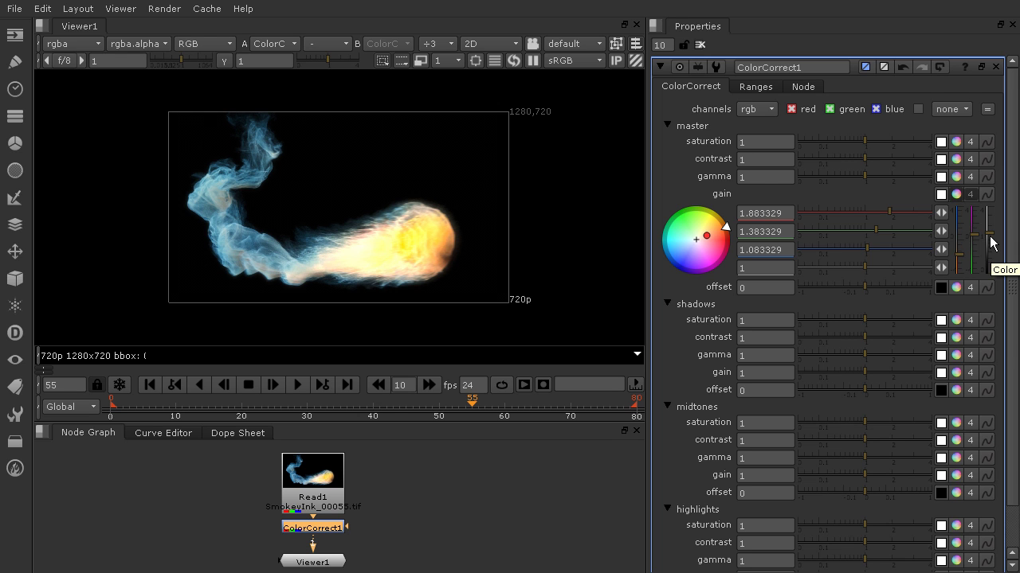
{"action": "left_click_drag", "start_coordinate": [990, 234], "coordinate": [988, 201]}
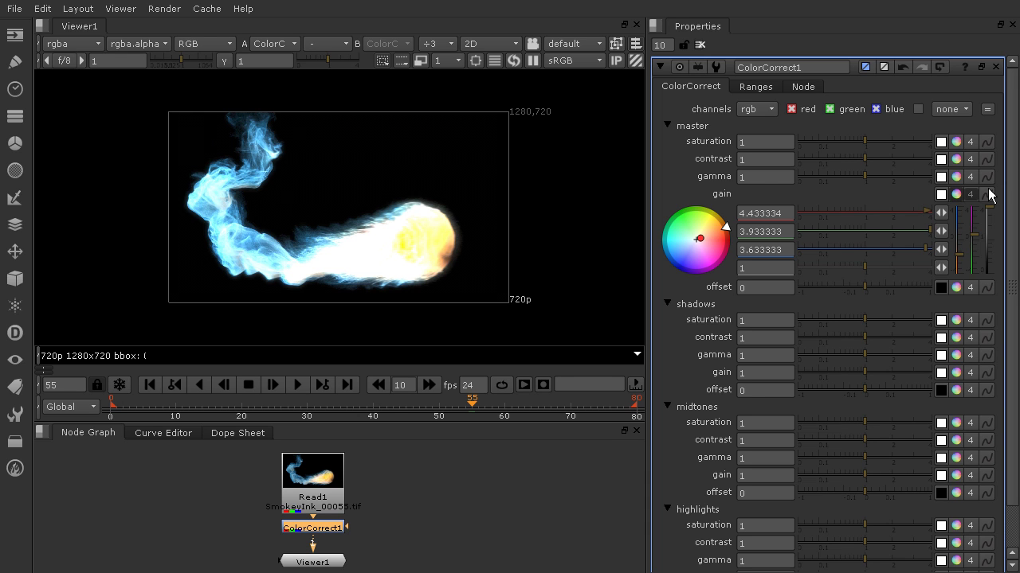
Lower overall gain, then reset each master gain channel back to 1.
{"action": "left_click_drag", "start_coordinate": [990, 193], "coordinate": [989, 287]}
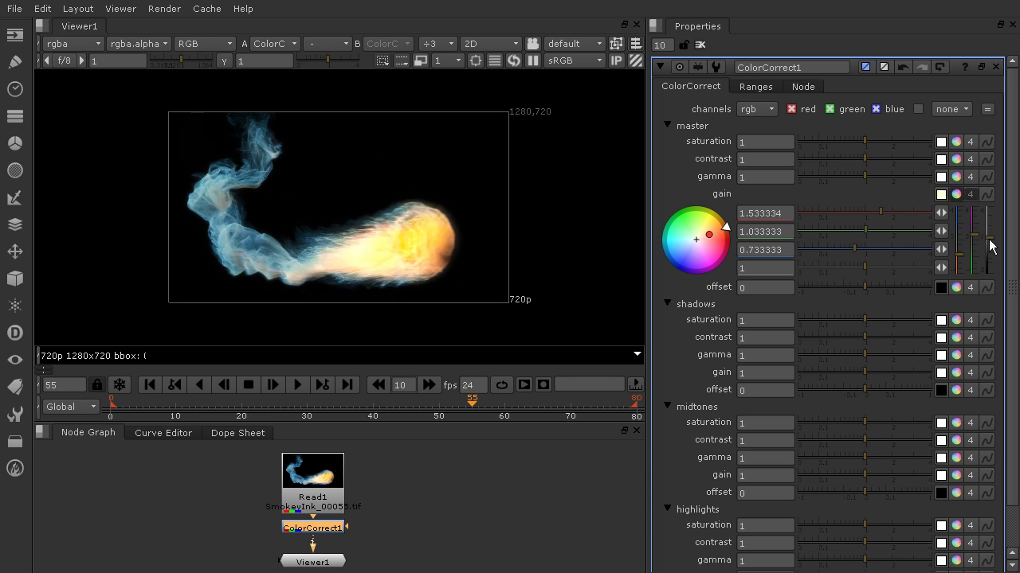
{"action": "right_click", "coordinate": [989, 286]}
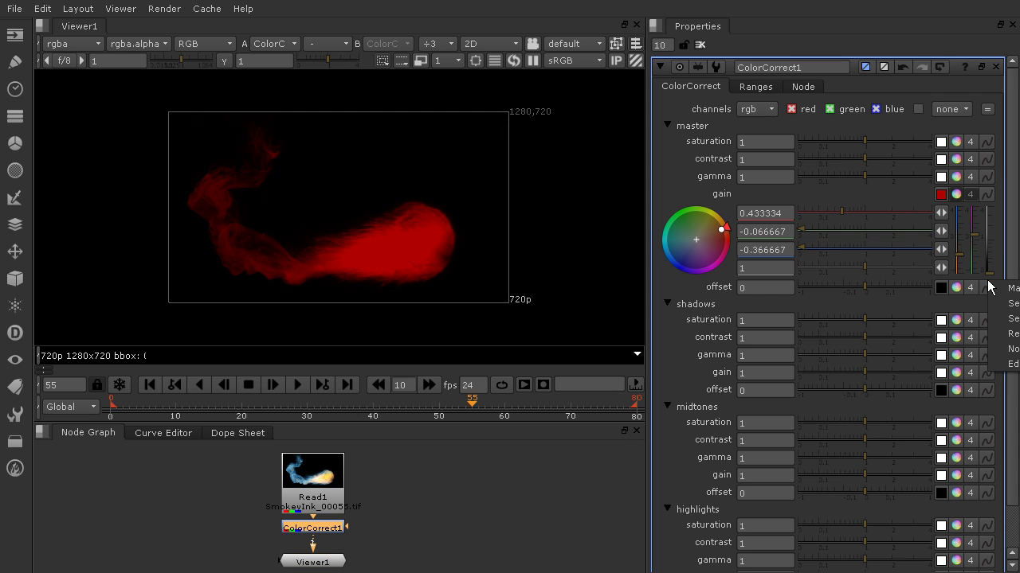
{"action": "left_click", "coordinate": [864, 231]}
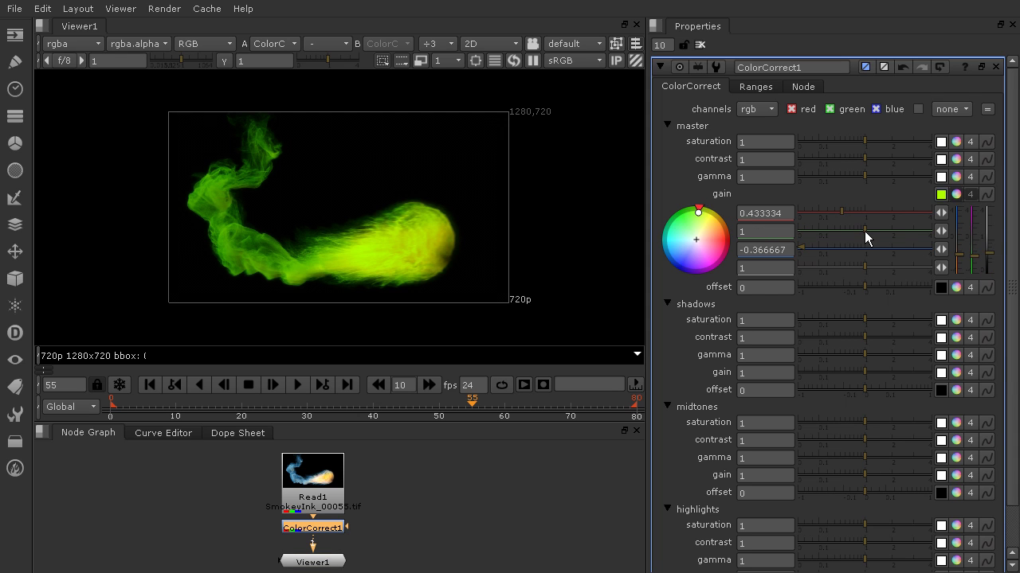
{"action": "left_click", "coordinate": [864, 214]}
{"action": "left_click", "coordinate": [864, 243]}
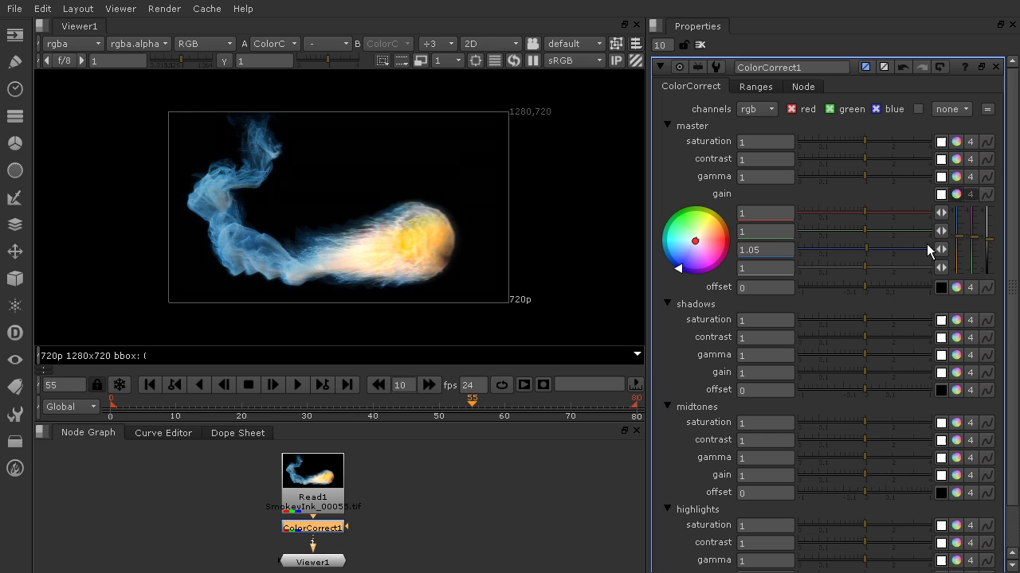
Try a dark-blue low gain, restore channels, and settle at about 0.68, 0.73, 0.68.
{"action": "left_click_drag", "start_coordinate": [986, 245], "coordinate": [979, 277]}
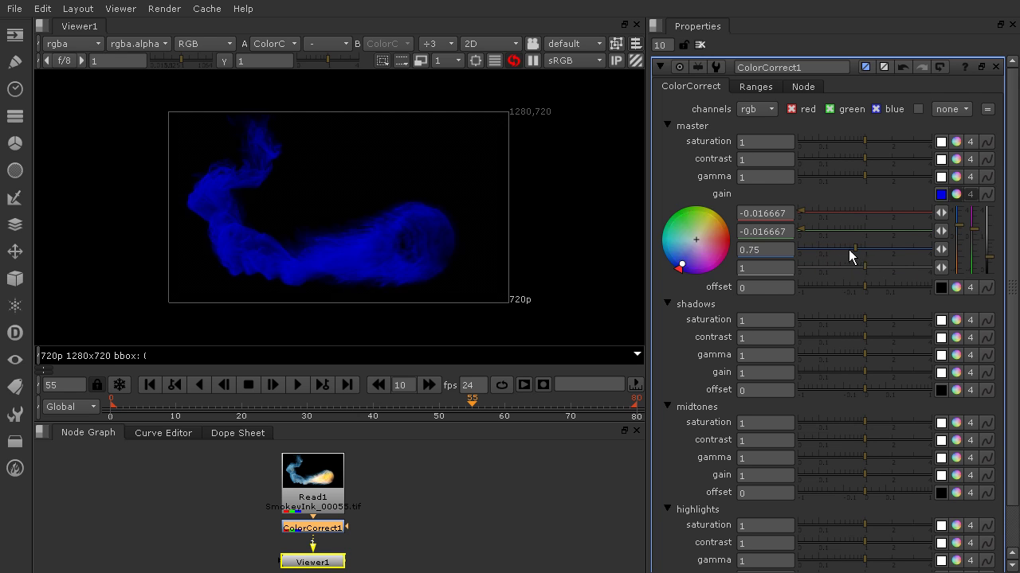
{"action": "mouse_move", "coordinate": [848, 249]}
{"action": "left_mouse_down"}
{"action": "mouse_move", "coordinate": [815, 248]}
{"action": "mouse_move", "coordinate": [865, 251]}
{"action": "left_mouse_up"}
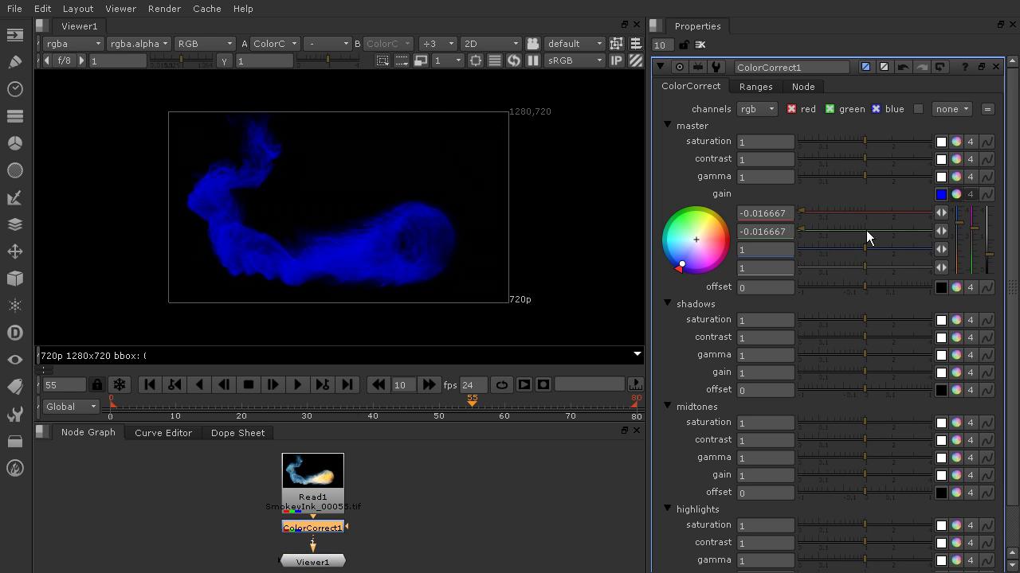
{"action": "left_click", "coordinate": [866, 230]}
{"action": "left_click", "coordinate": [865, 212]}
{"action": "mouse_move", "coordinate": [993, 249]}
{"action": "left_mouse_down"}
{"action": "mouse_move", "coordinate": [988, 284]}
{"action": "mouse_move", "coordinate": [994, 207]}
{"action": "mouse_move", "coordinate": [987, 286]}
{"action": "mouse_move", "coordinate": [990, 217]}
{"action": "mouse_move", "coordinate": [993, 251]}
{"action": "left_mouse_up"}
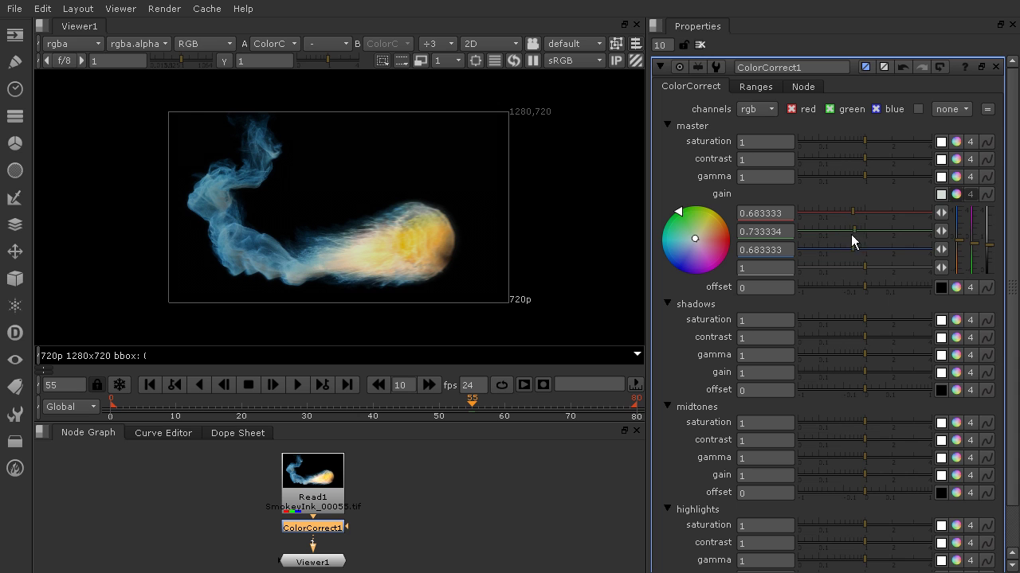
Equalize the gain channels, then raise red gain to 1.8 (1.8, 0.94, 0.95).
{"action": "left_click", "coordinate": [979, 247]}
{"action": "left_click_drag", "start_coordinate": [988, 245], "coordinate": [988, 239]}
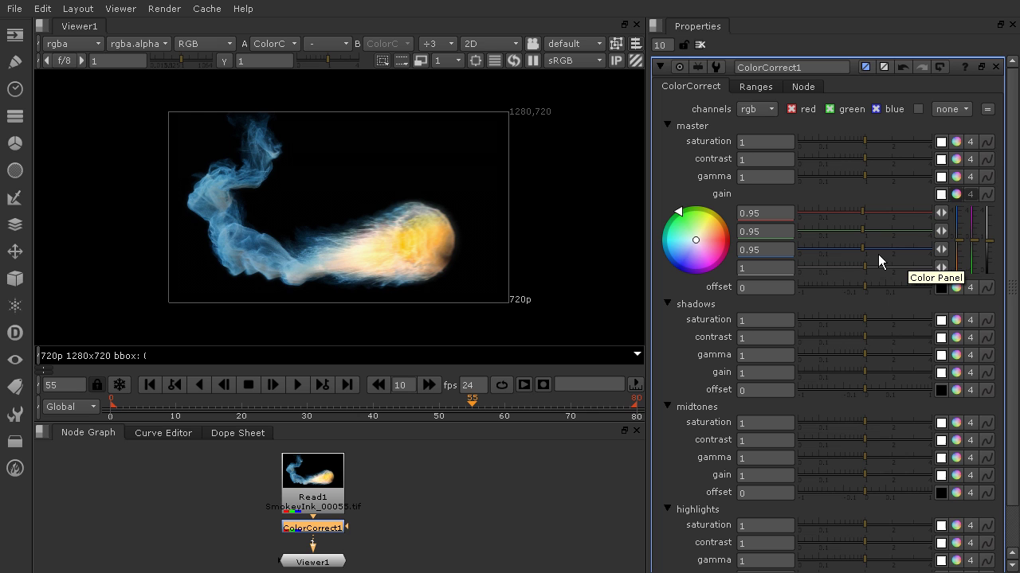
{"action": "left_click", "coordinate": [938, 215]}
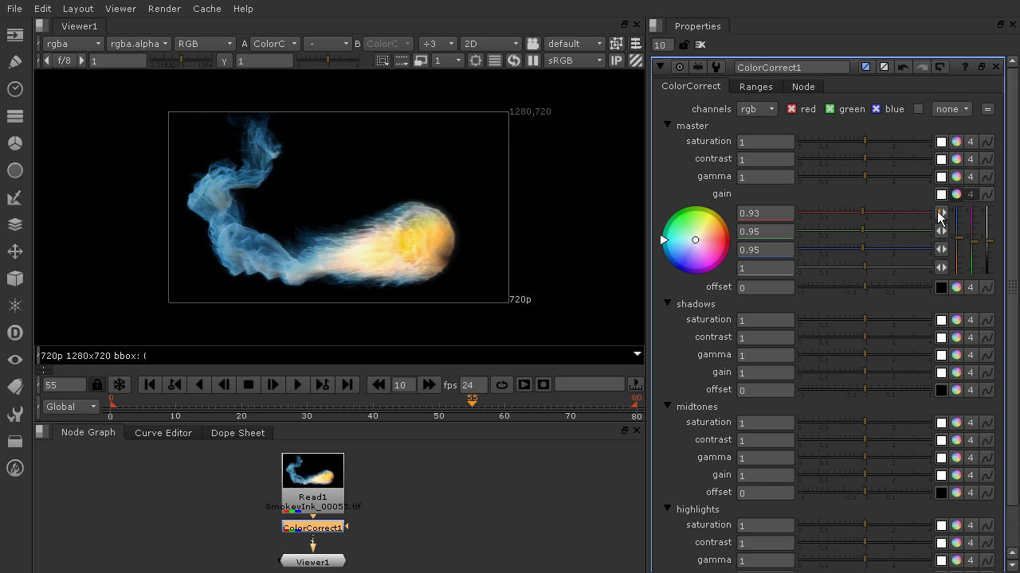
{"action": "left_click", "coordinate": [939, 215]}
{"action": "left_click", "coordinate": [938, 215]}
{"action": "mouse_move", "coordinate": [861, 211]}
{"action": "left_mouse_down"}
{"action": "mouse_move", "coordinate": [941, 216]}
{"action": "mouse_move", "coordinate": [946, 263]}
{"action": "left_mouse_up"}
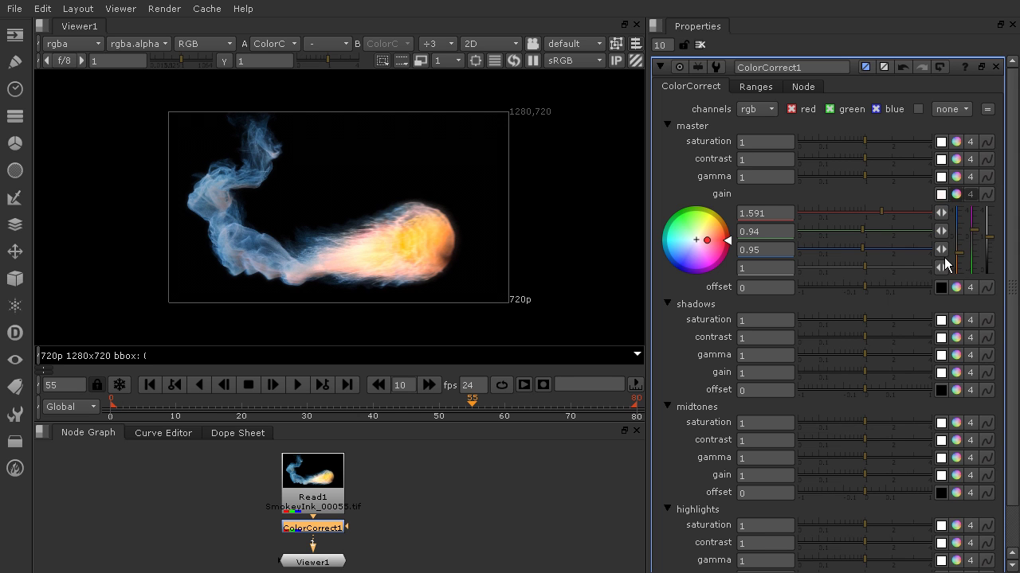
{"action": "left_click", "coordinate": [870, 212]}
{"action": "left_click_drag", "start_coordinate": [870, 212], "coordinate": [885, 219]}
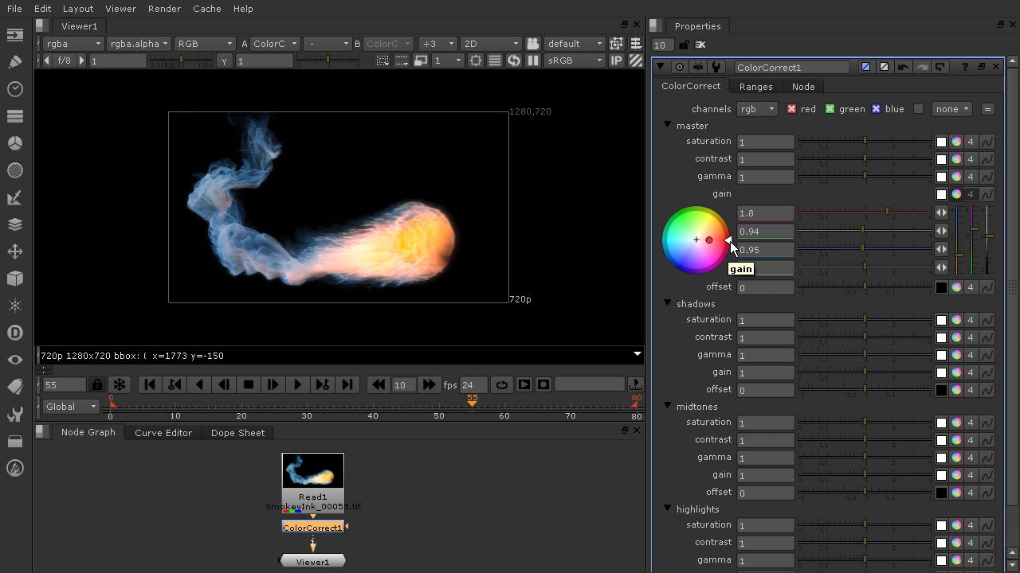
Test cyan and blue gain tints, settling near neutral-warm at about 1.8, 1.38, 1.03.
{"action": "mouse_move", "coordinate": [730, 246]}
{"action": "left_mouse_down"}
{"action": "mouse_move", "coordinate": [664, 241]}
{"action": "mouse_move", "coordinate": [660, 224]}
{"action": "mouse_move", "coordinate": [760, 250]}
{"action": "left_mouse_up"}
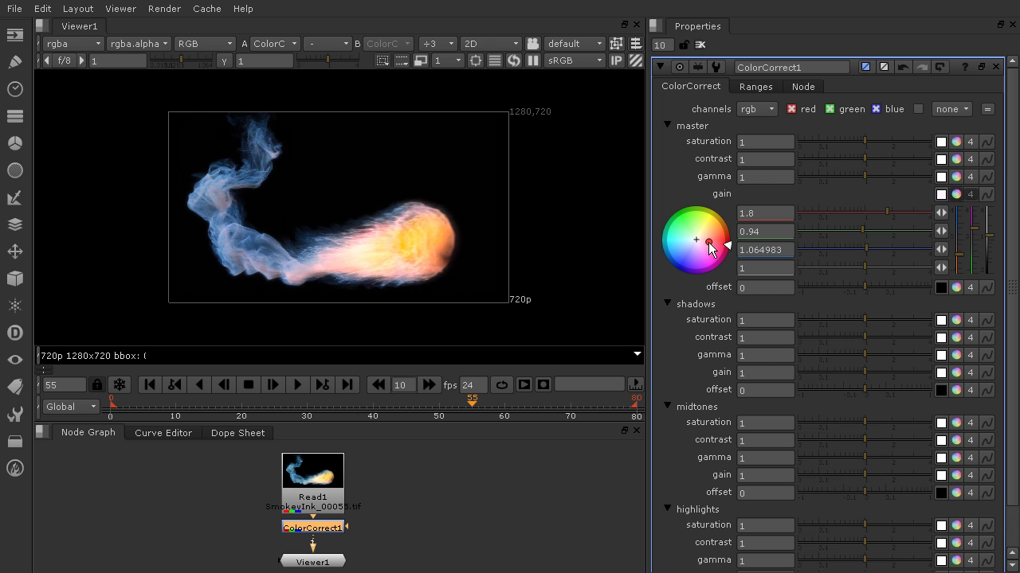
{"action": "mouse_move", "coordinate": [711, 248]}
{"action": "left_mouse_down"}
{"action": "mouse_move", "coordinate": [705, 209]}
{"action": "mouse_move", "coordinate": [727, 233]}
{"action": "left_mouse_up"}
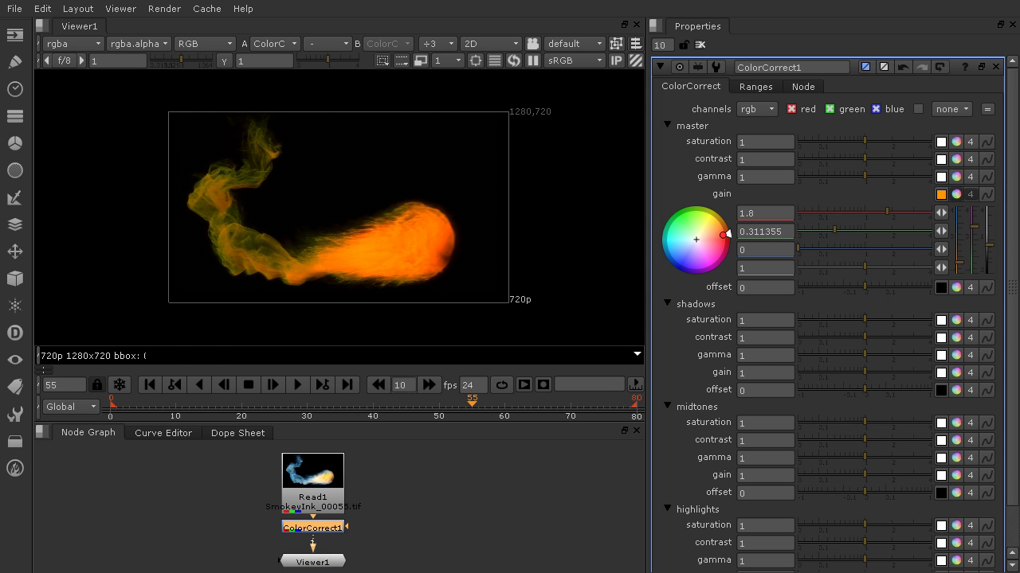
{"action": "left_click_drag", "start_coordinate": [722, 235], "coordinate": [700, 239]}
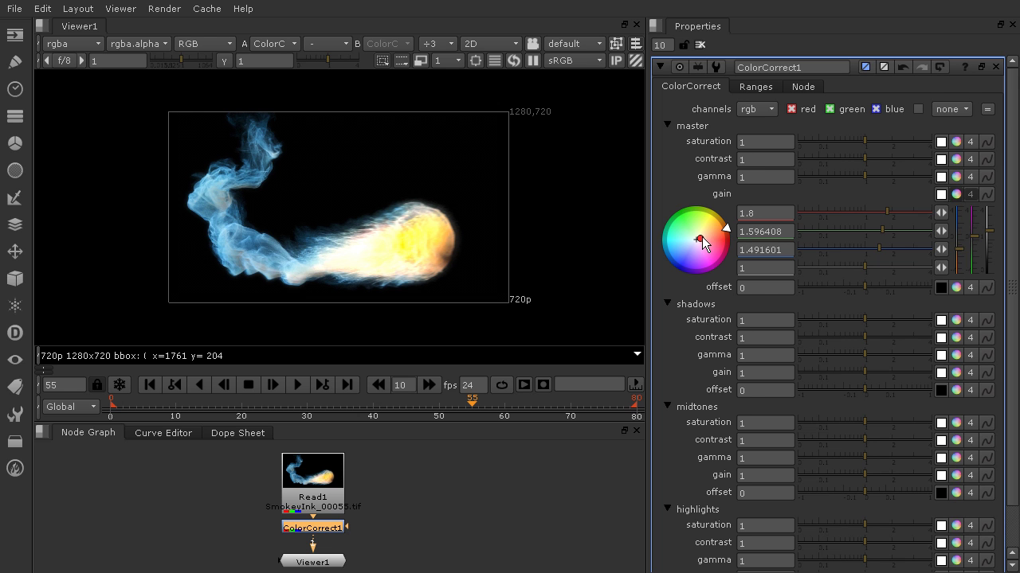
{"action": "mouse_move", "coordinate": [700, 239]}
{"action": "left_mouse_down"}
{"action": "mouse_move", "coordinate": [711, 244]}
{"action": "mouse_move", "coordinate": [825, 181]}
{"action": "mouse_move", "coordinate": [728, 221]}
{"action": "mouse_move", "coordinate": [858, 172]}
{"action": "mouse_move", "coordinate": [759, 199]}
{"action": "mouse_move", "coordinate": [861, 162]}
{"action": "mouse_move", "coordinate": [762, 199]}
{"action": "left_mouse_up"}
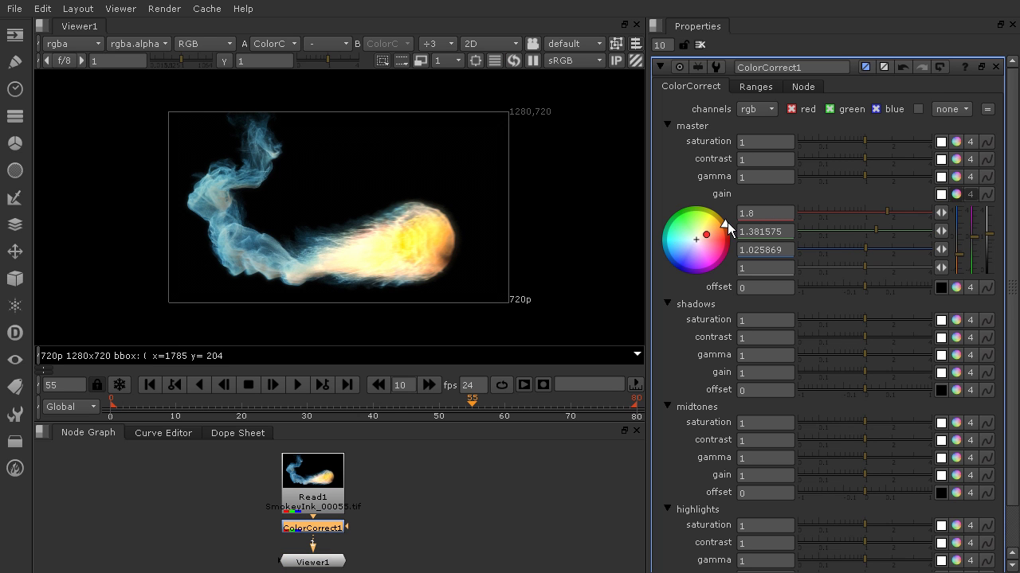
Swing the gain tint toward magenta, ending at about 1.8, 0.26, 1.70 for pink-purple smoke.
{"action": "left_click_drag", "start_coordinate": [727, 222], "coordinate": [723, 284]}
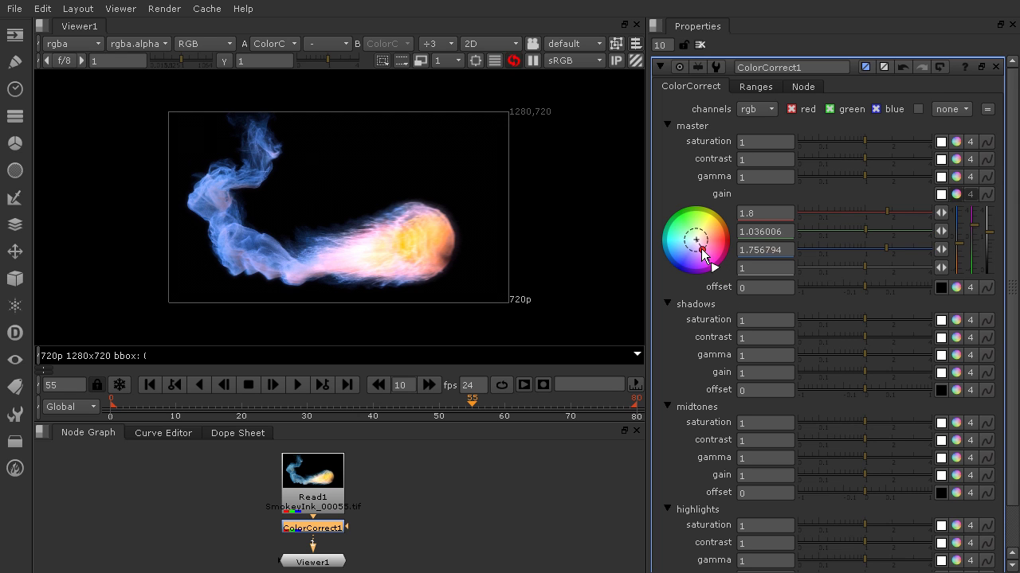
{"action": "left_click_drag", "start_coordinate": [711, 250], "coordinate": [661, 157]}
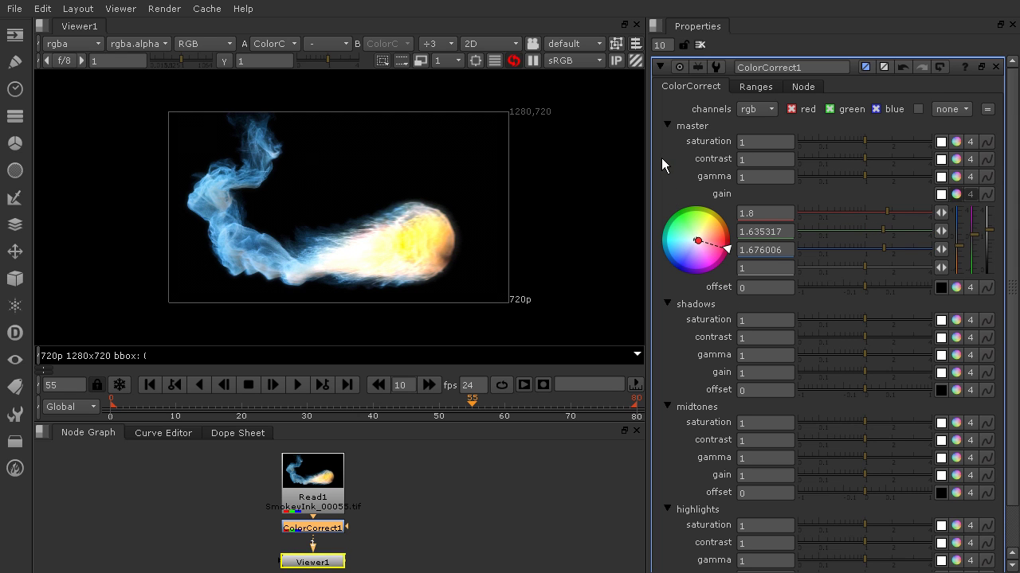
{"action": "left_click_drag", "start_coordinate": [735, 254], "coordinate": [717, 278]}
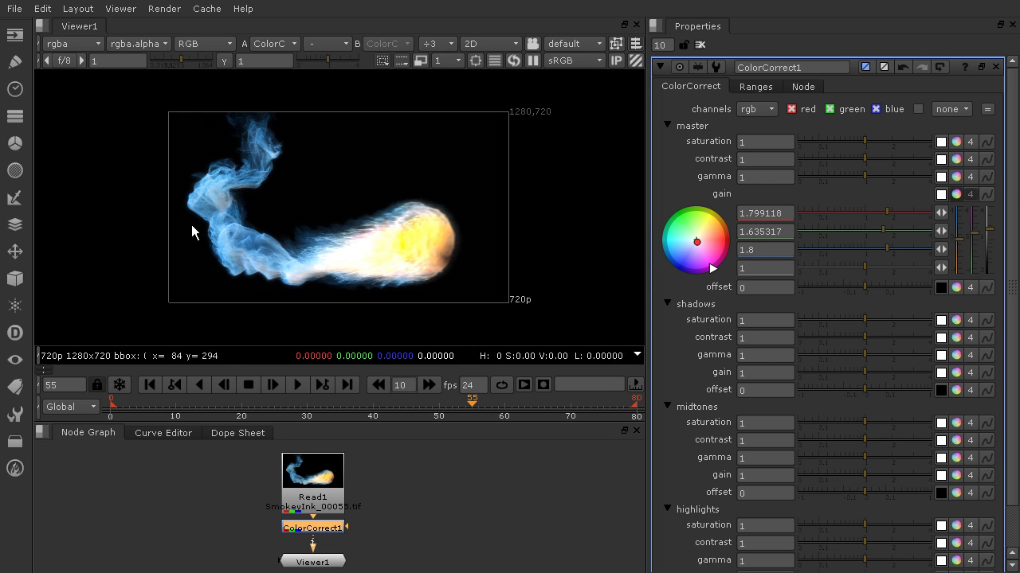
{"action": "left_click_drag", "start_coordinate": [713, 265], "coordinate": [713, 266]}
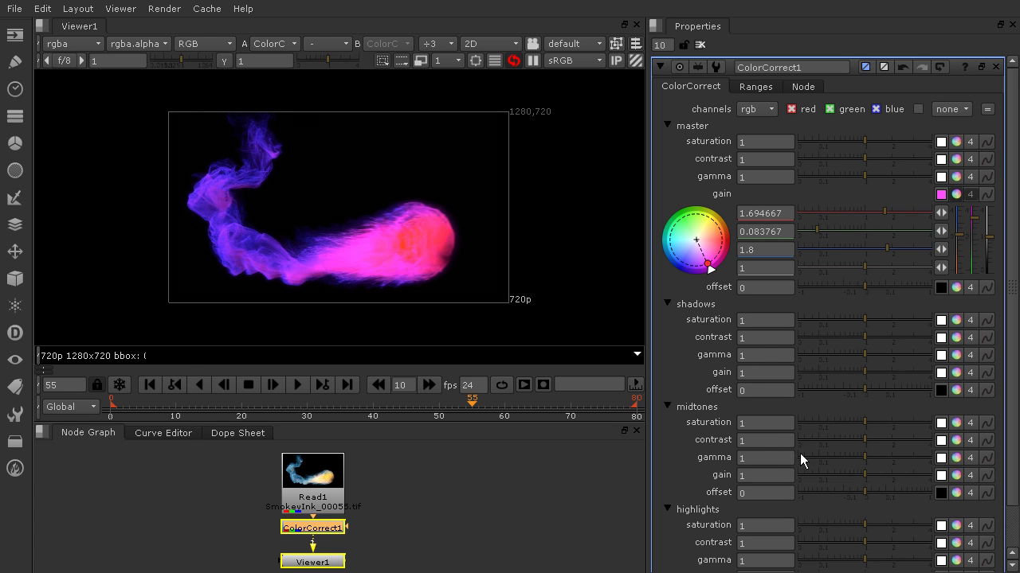
{"action": "left_click_drag", "start_coordinate": [757, 379], "coordinate": [805, 461]}
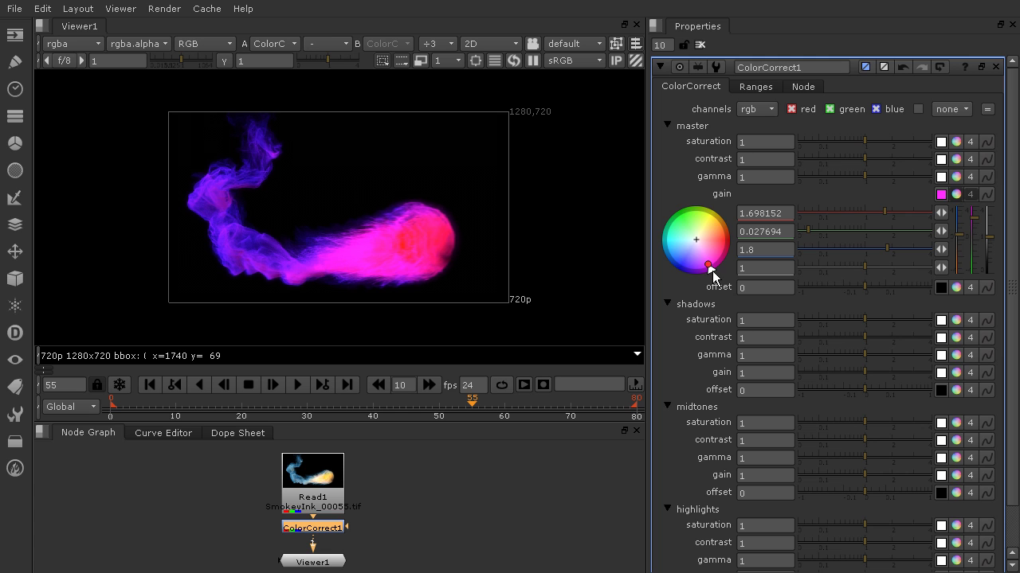
{"action": "mouse_move", "coordinate": [709, 266]}
{"action": "left_mouse_down"}
{"action": "mouse_move", "coordinate": [655, 135]}
{"action": "mouse_move", "coordinate": [704, 187]}
{"action": "mouse_move", "coordinate": [611, 101]}
{"action": "mouse_move", "coordinate": [705, 252]}
{"action": "mouse_move", "coordinate": [655, 146]}
{"action": "mouse_move", "coordinate": [692, 195]}
{"action": "mouse_move", "coordinate": [642, 139]}
{"action": "mouse_move", "coordinate": [712, 266]}
{"action": "mouse_move", "coordinate": [660, 168]}
{"action": "mouse_move", "coordinate": [598, 87]}
{"action": "left_mouse_up"}
{"action": "mouse_move", "coordinate": [633, 182]}
{"action": "left_mouse_down"}
{"action": "mouse_move", "coordinate": [701, 239]}
{"action": "mouse_move", "coordinate": [693, 200]}
{"action": "mouse_move", "coordinate": [710, 242]}
{"action": "mouse_move", "coordinate": [696, 257]}
{"action": "mouse_move", "coordinate": [707, 263]}
{"action": "mouse_move", "coordinate": [692, 239]}
{"action": "mouse_move", "coordinate": [706, 237]}
{"action": "mouse_move", "coordinate": [743, 271]}
{"action": "mouse_move", "coordinate": [682, 199]}
{"action": "mouse_move", "coordinate": [717, 255]}
{"action": "left_mouse_up"}
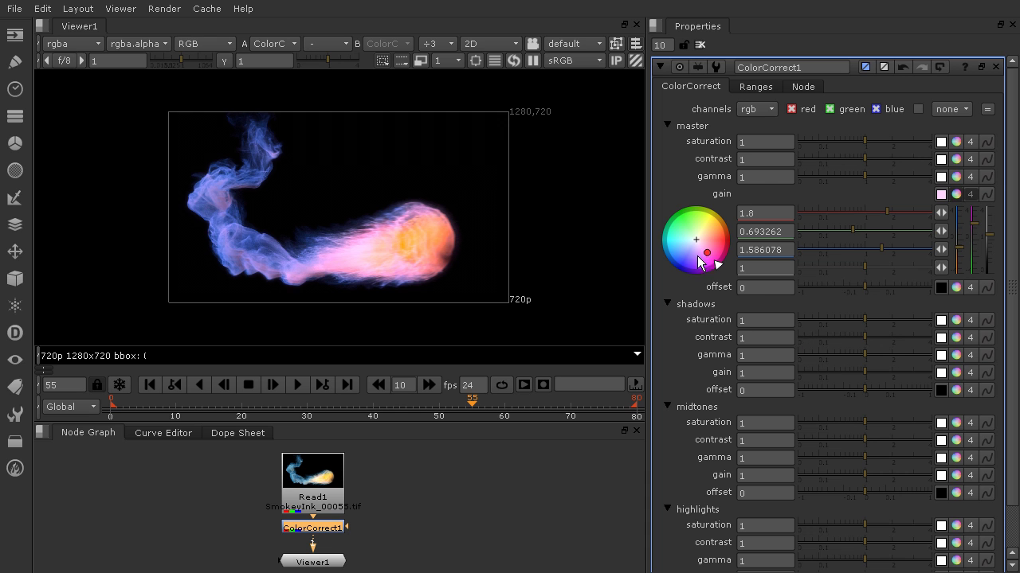
{"action": "left_click_drag", "start_coordinate": [707, 253], "coordinate": [711, 259]}
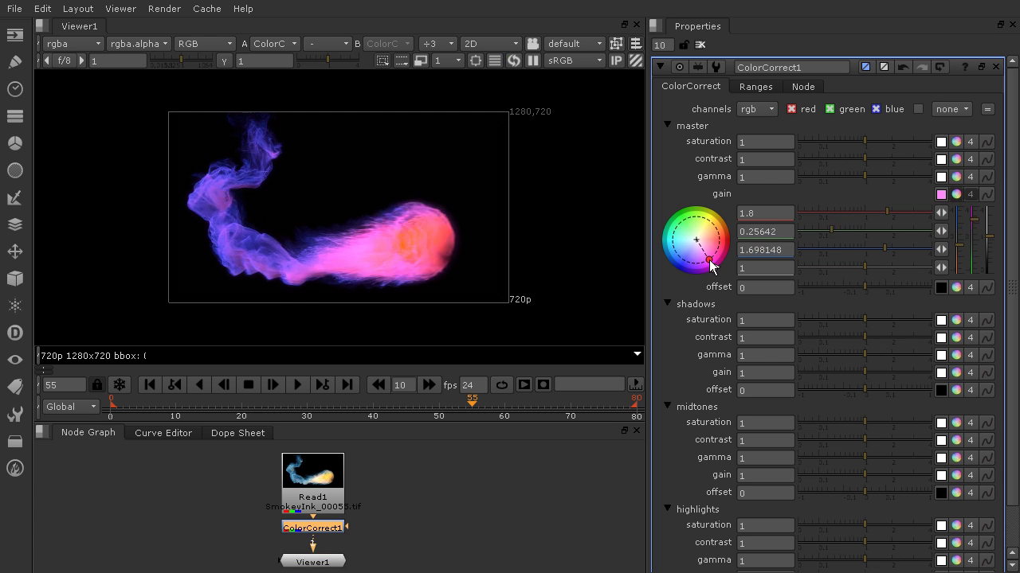
Tint gain toward green, then set green gain 1.4 and red 0.85 (blue 0.75).
{"action": "mouse_move", "coordinate": [710, 257]}
{"action": "left_mouse_down"}
{"action": "mouse_move", "coordinate": [679, 235]}
{"action": "mouse_move", "coordinate": [684, 222]}
{"action": "mouse_move", "coordinate": [709, 260]}
{"action": "left_mouse_up"}
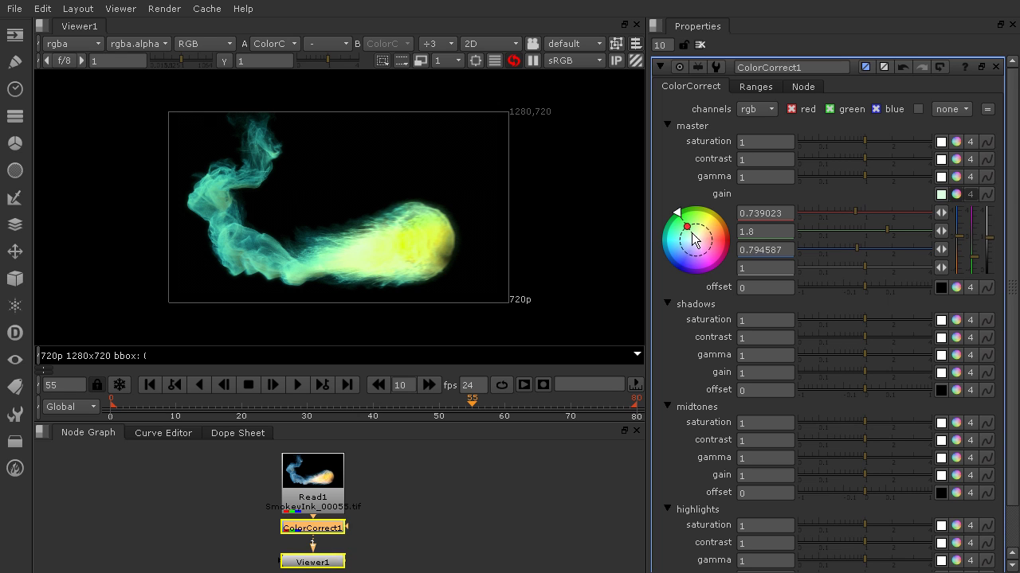
{"action": "mouse_move", "coordinate": [689, 225]}
{"action": "left_mouse_down"}
{"action": "mouse_move", "coordinate": [681, 204]}
{"action": "mouse_move", "coordinate": [688, 215]}
{"action": "left_mouse_up"}
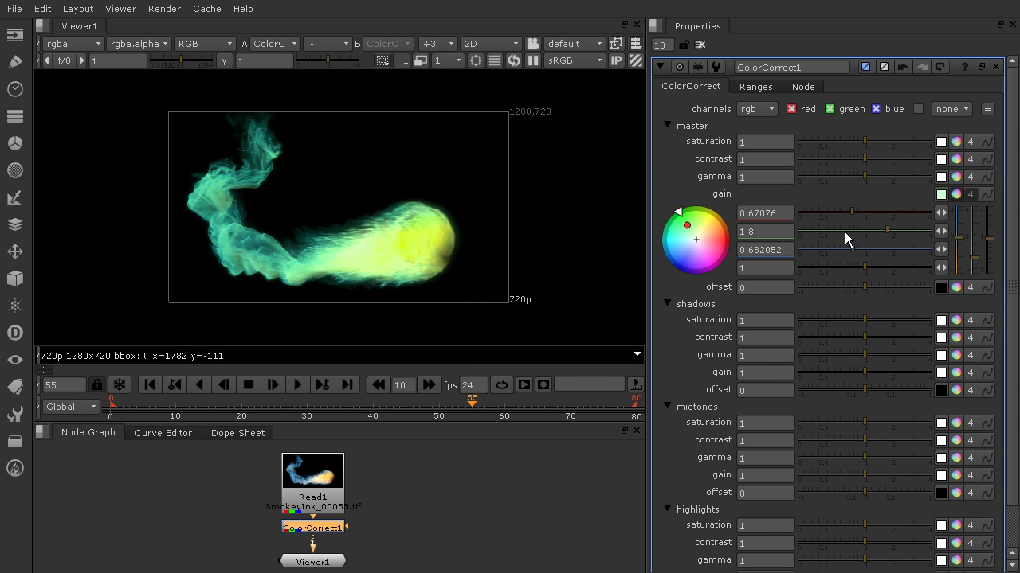
{"action": "left_click_drag", "start_coordinate": [881, 230], "coordinate": [855, 250]}
{"action": "mouse_move", "coordinate": [854, 214]}
{"action": "left_mouse_down"}
{"action": "mouse_move", "coordinate": [860, 243]}
{"action": "mouse_move", "coordinate": [890, 233]}
{"action": "mouse_move", "coordinate": [879, 233]}
{"action": "left_mouse_up"}
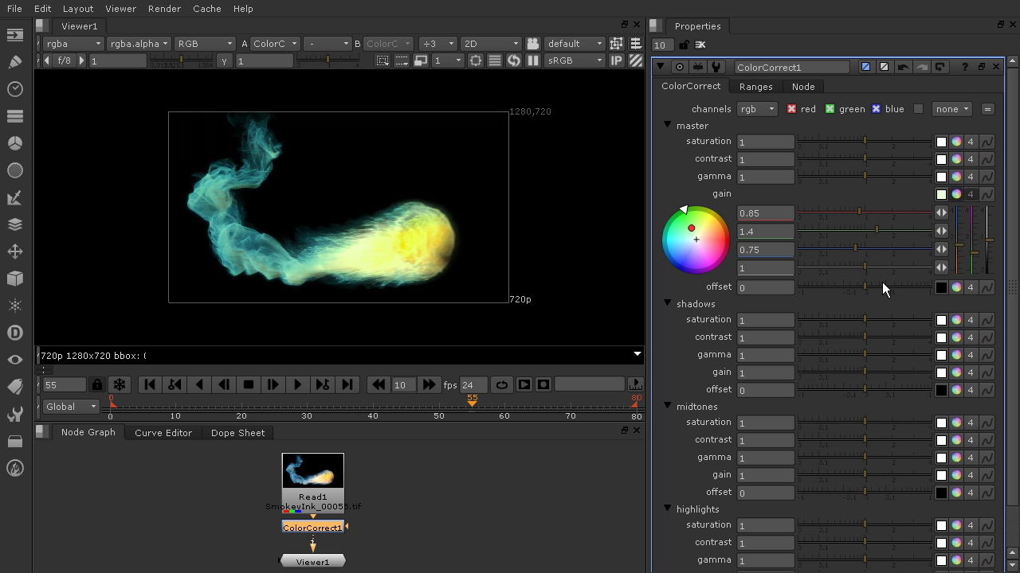